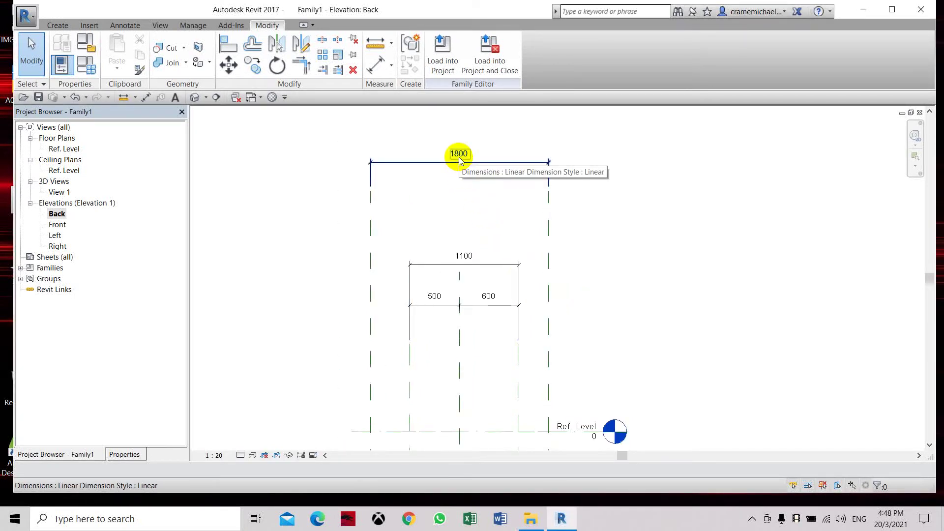
# Examine the reference planes and their overall dimensions in the Back elevation, checking which plane must be selected to edit each dimension.
pyautogui.moveTo(384, 197); pyautogui.dragTo(359, 229)
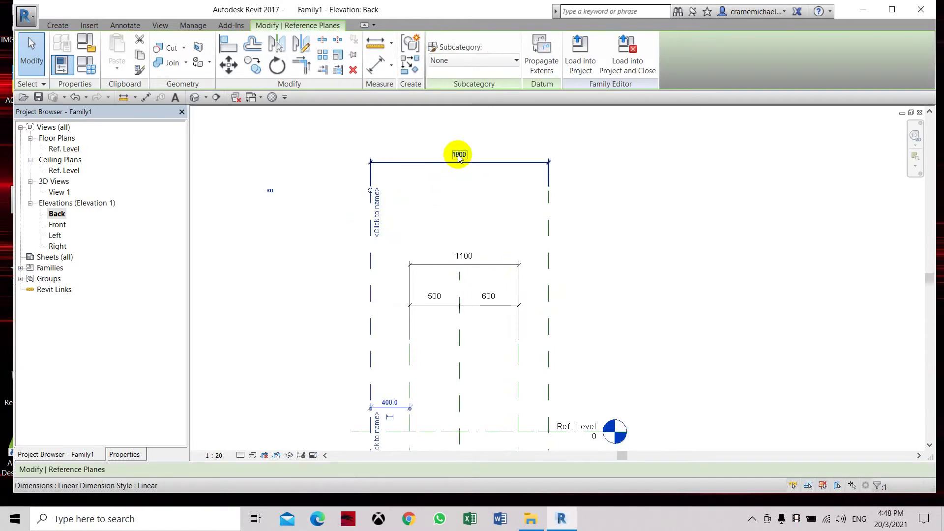
pyautogui.click(459, 156)
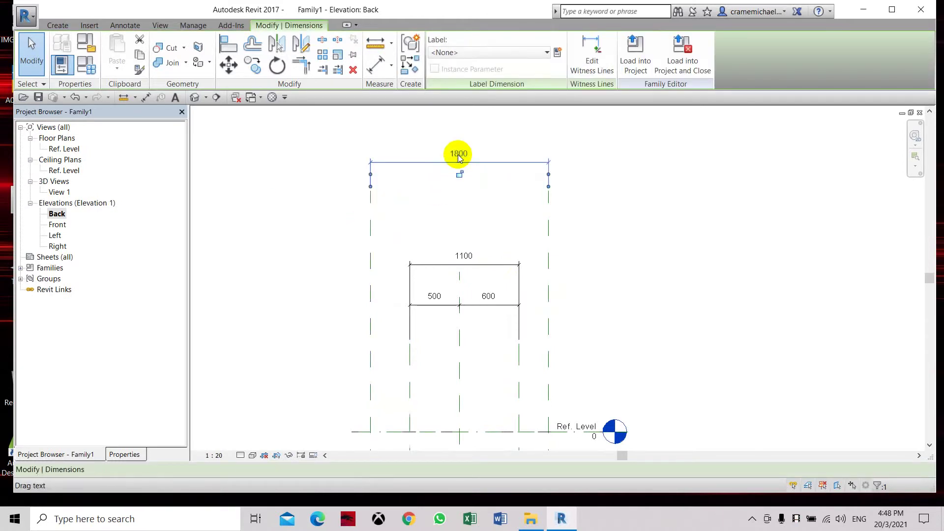
pyautogui.moveTo(383, 197); pyautogui.dragTo(339, 252)
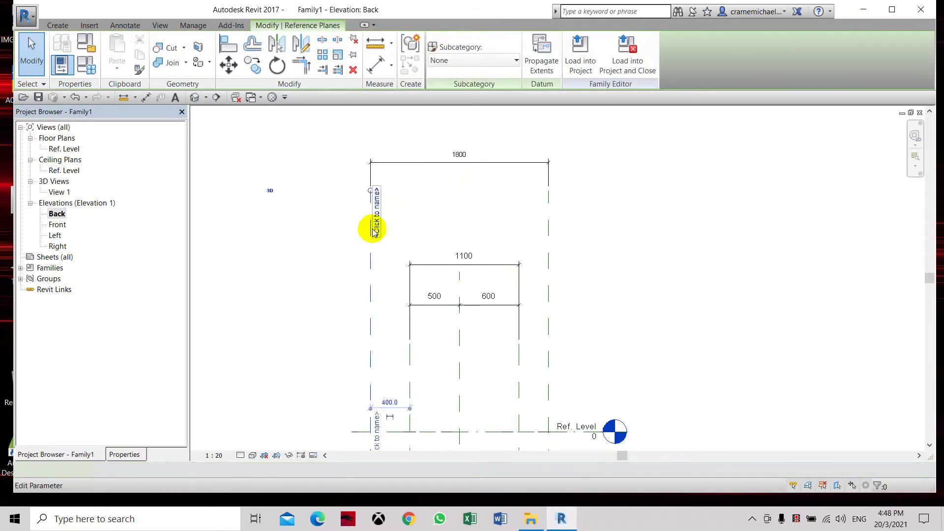
pyautogui.click(461, 162)
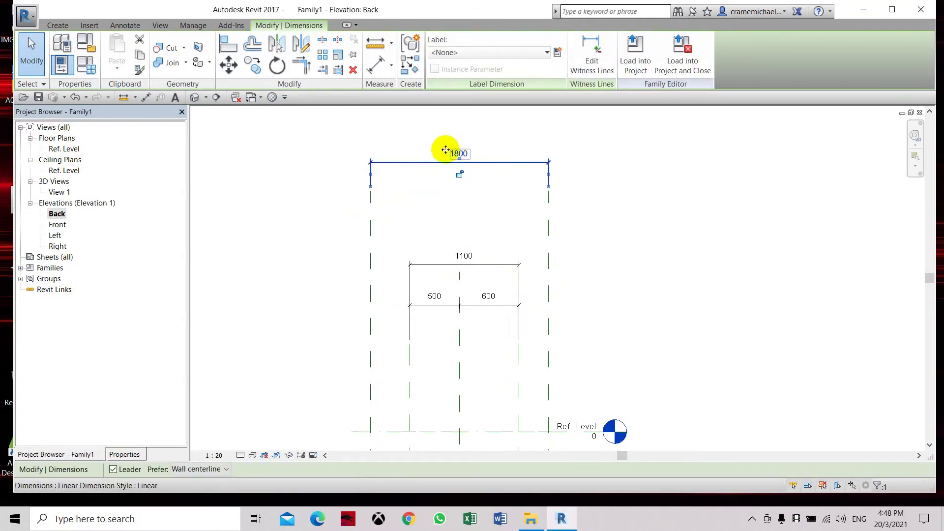
pyautogui.moveTo(422, 326); pyautogui.dragTo(384, 364)
pyautogui.click(455, 287)
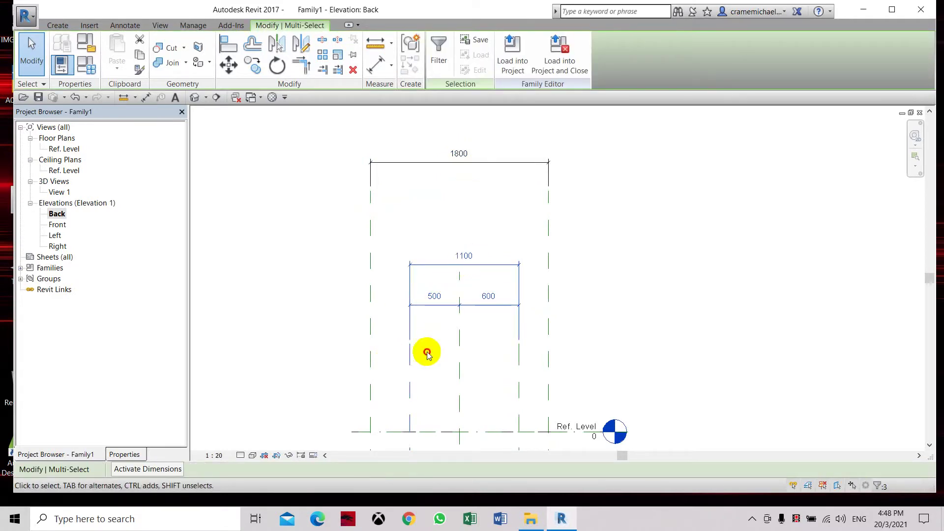
pyautogui.click(410, 362)
pyautogui.doubleClick(466, 255)
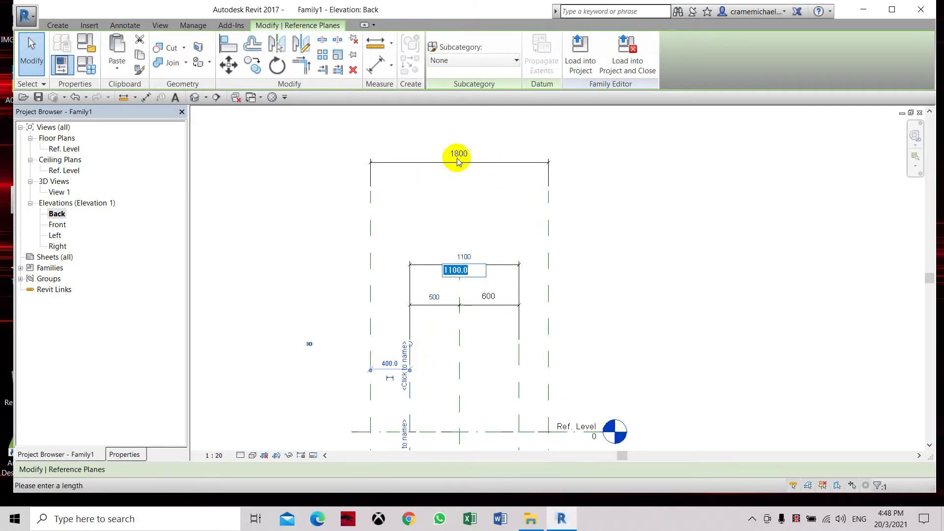
pyautogui.click(475, 156)
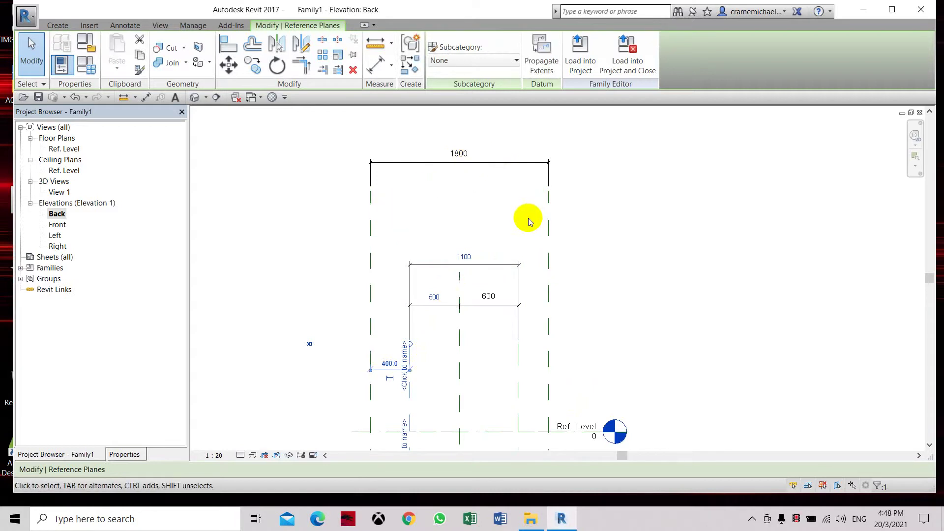
pyautogui.moveTo(535, 386); pyautogui.dragTo(502, 301, button='middle')
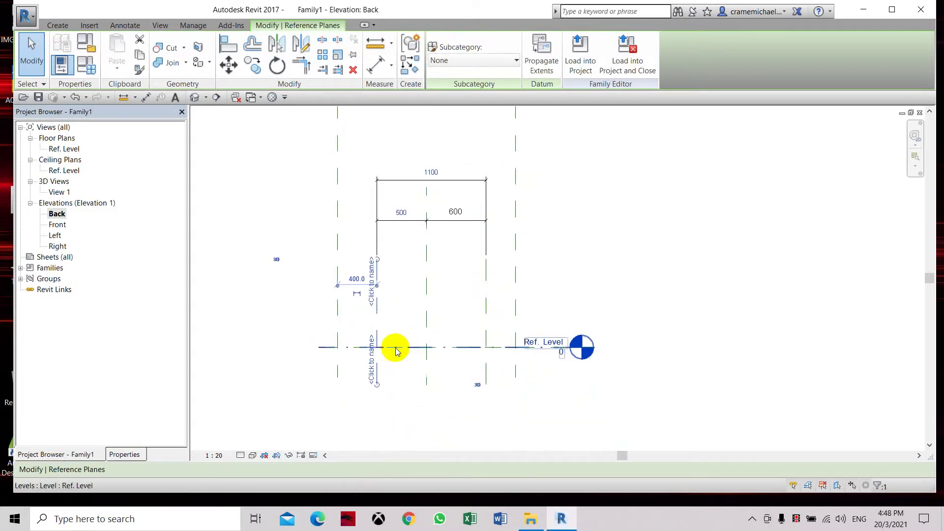
pyautogui.press('Escape')
pyautogui.moveTo(384, 320); pyautogui.dragTo(390, 350, button='middle')
pyautogui.scroll(-1, 482, 282)
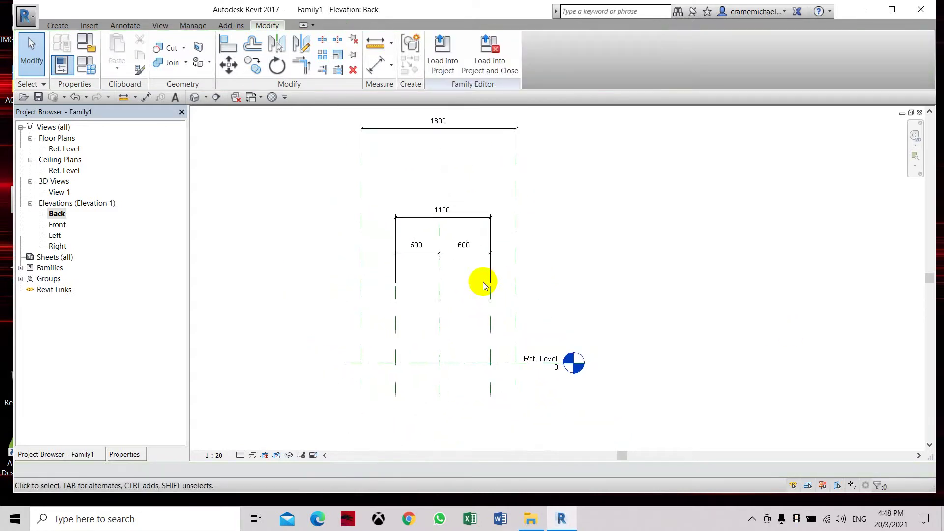
pyautogui.moveTo(506, 227); pyautogui.dragTo(504, 269, button='middle')
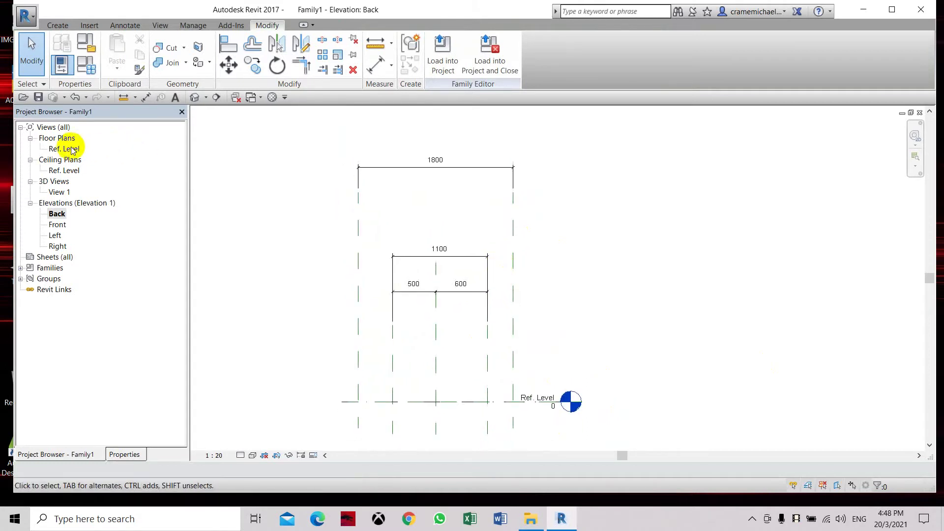
# Open the Ref. Level floor plan and add an aligned dimension between the two inner vertical reference planes near their lower ends.
pyautogui.doubleClick(64, 149)
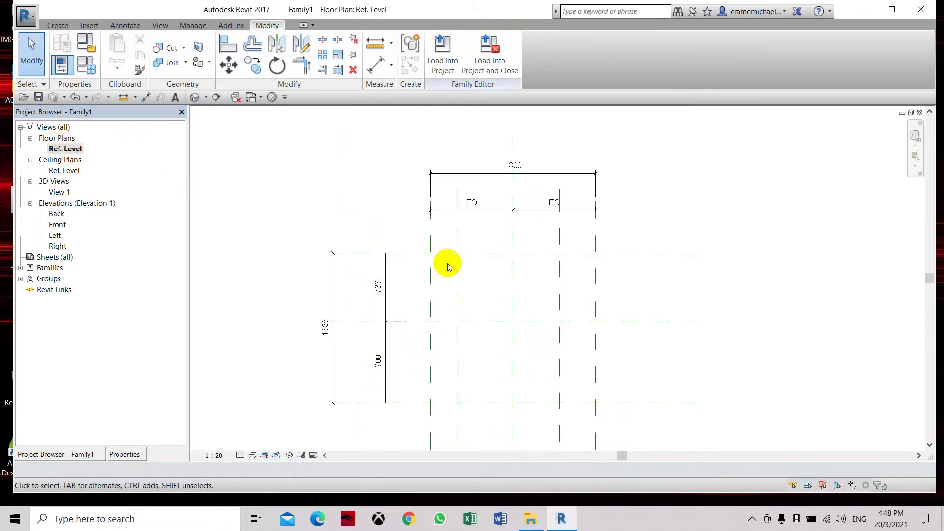
pyautogui.moveTo(506, 204); pyautogui.dragTo(476, 226, button='middle')
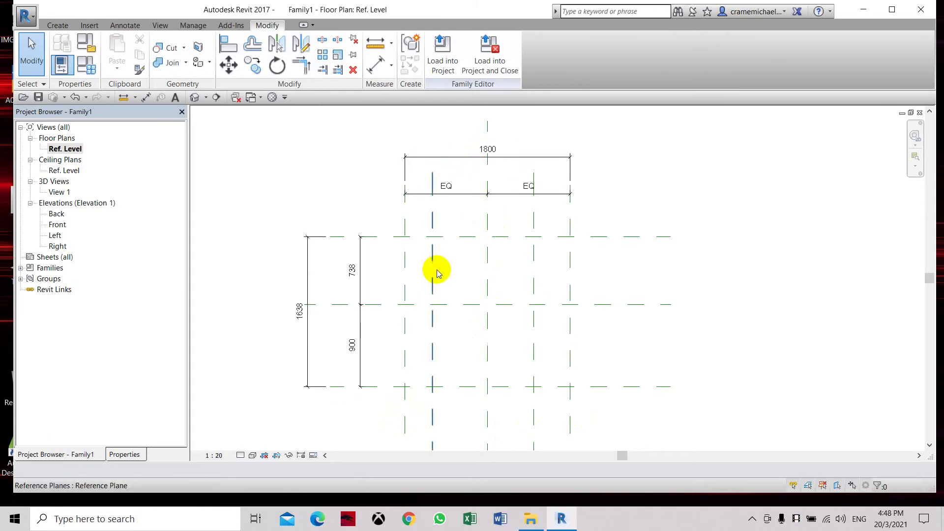
pyautogui.scroll(-2, 382, 152)
pyautogui.click(376, 69)
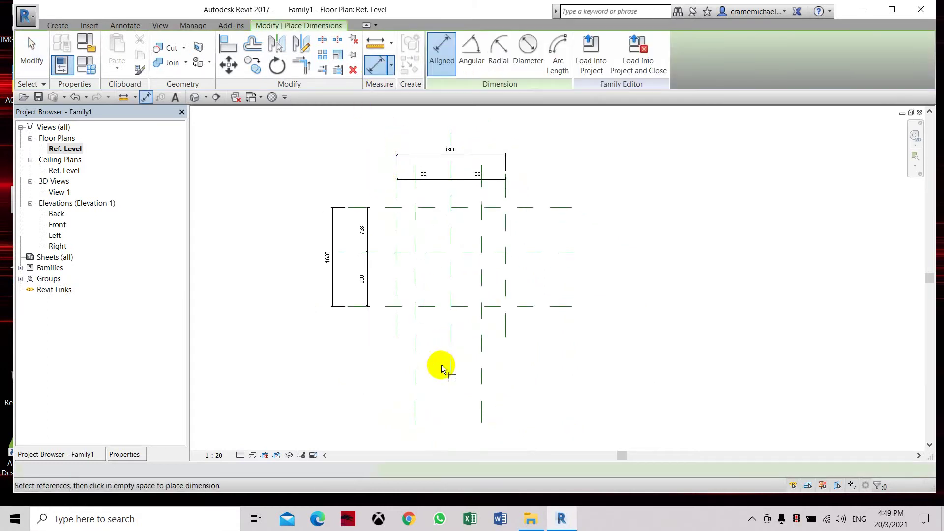
pyautogui.click(415, 382)
pyautogui.click(482, 392)
pyautogui.click(466, 408)
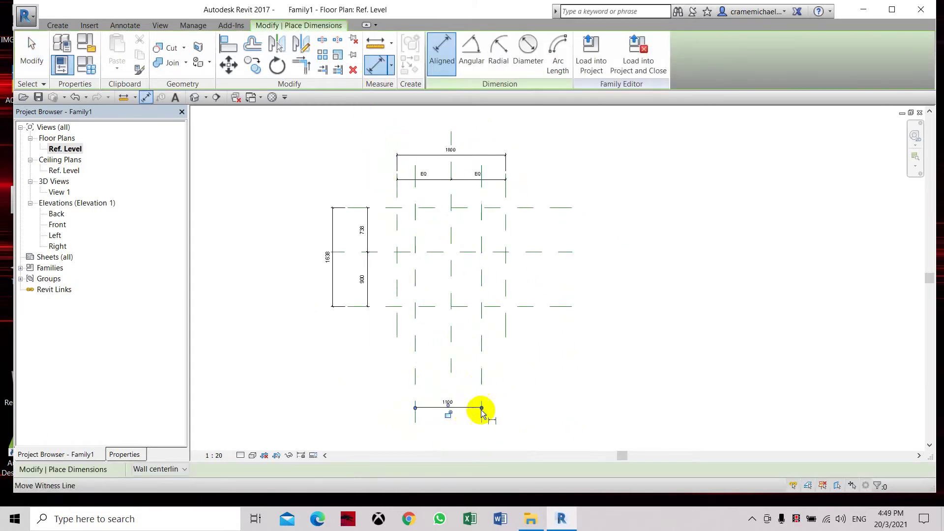
pyautogui.press('Escape')
pyautogui.press('Escape')
# Set the spacing between the two inner vertical reference planes to 1300 by moving the right one.
pyautogui.click(481, 386)
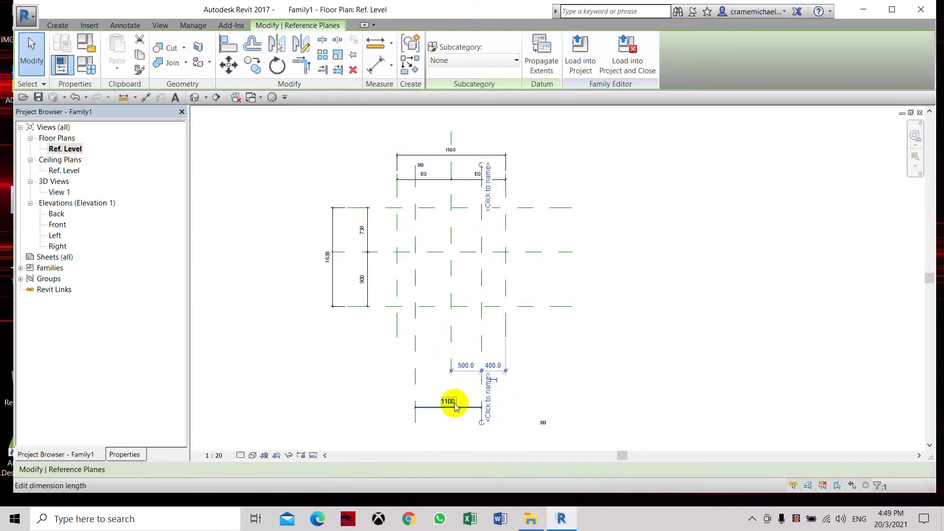
pyautogui.click(449, 401)
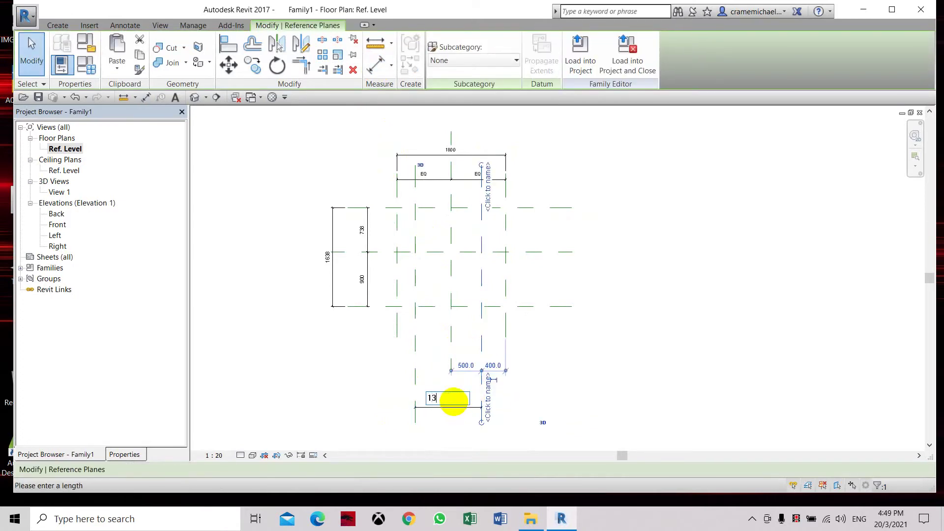
pyautogui.click(575, 378)
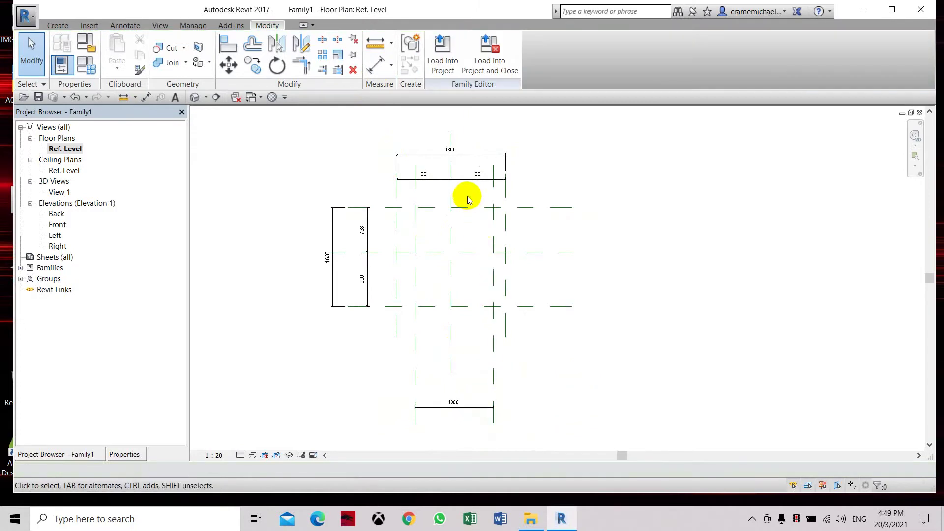
# Delete the equality dimension that ties the two outer vertical reference planes to the center plane.
pyautogui.scroll(2, 451, 179)
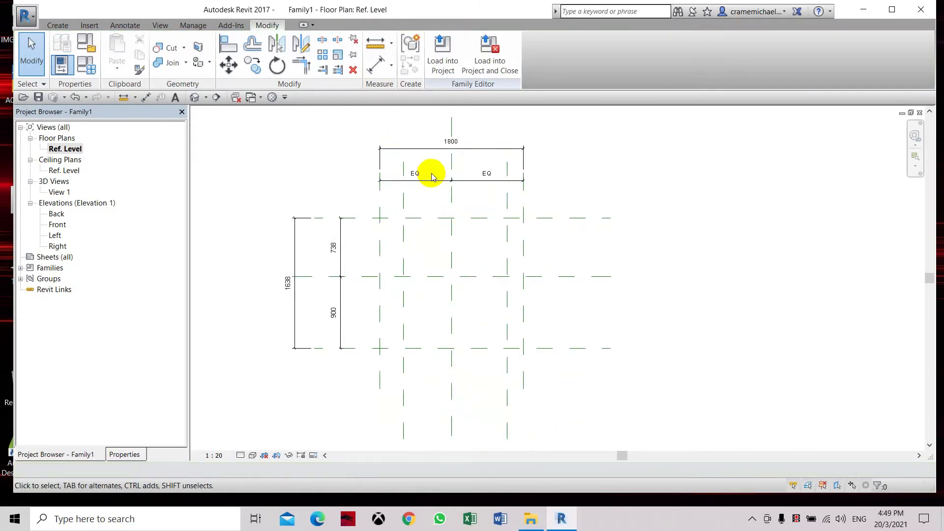
pyautogui.click(421, 192)
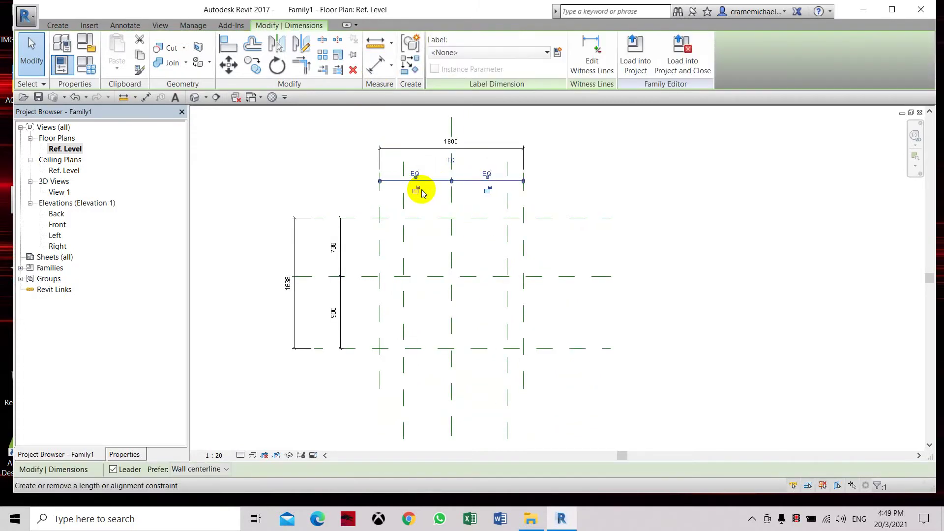
pyautogui.press('Delete')
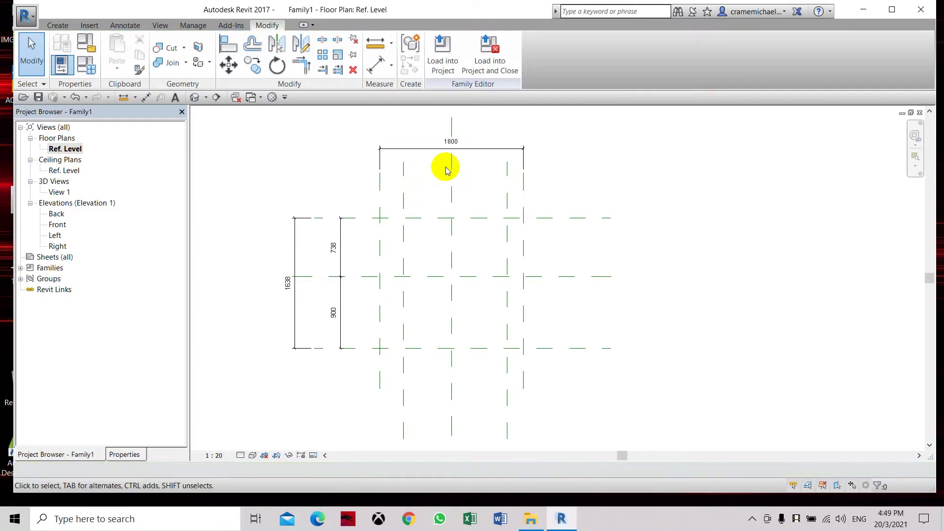
# Set the overall spacing of the outer vertical reference planes to 1900 and finally to 2000, moving only the left plane.
pyautogui.scroll(1, 448, 170)
pyautogui.moveTo(371, 179); pyautogui.dragTo(364, 198)
pyautogui.click(376, 201)
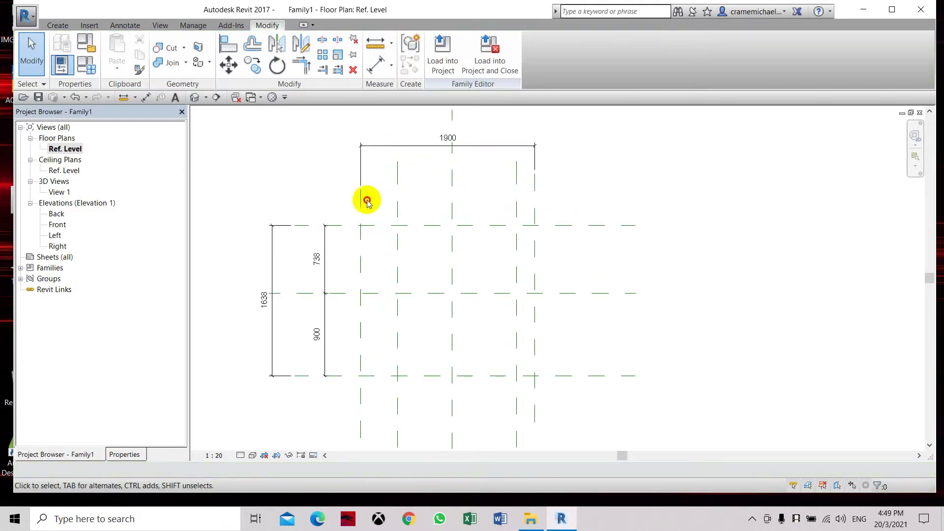
pyautogui.click(361, 203)
pyautogui.click(445, 138)
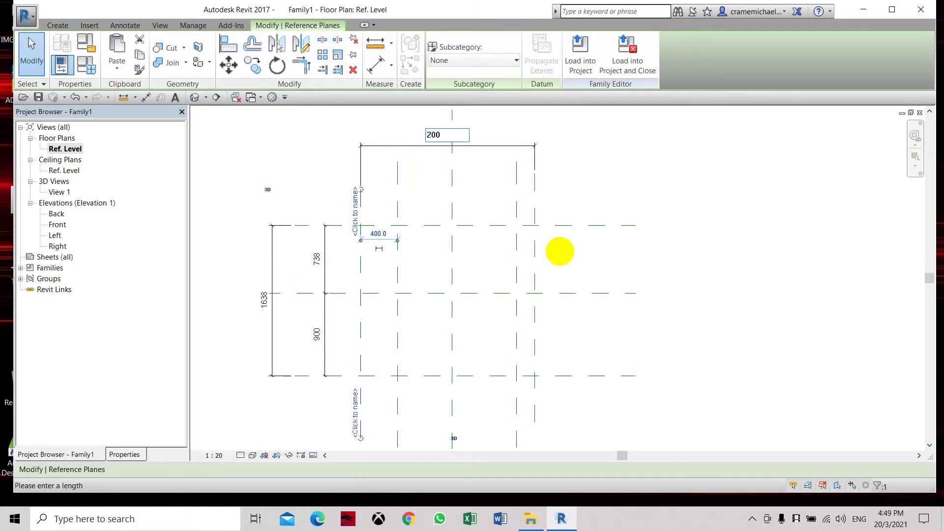
pyautogui.press('Return')
pyautogui.click(562, 255)
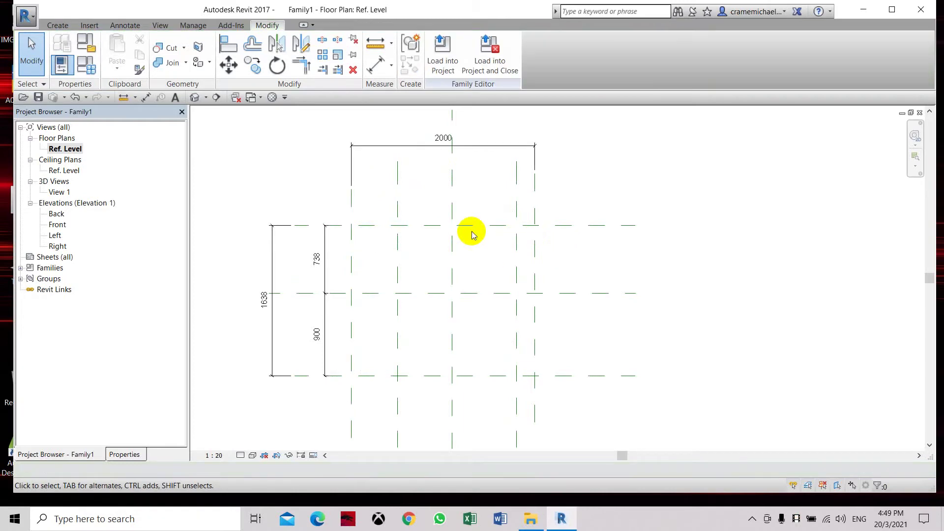
# Delete the inner two-segment dimension chain between the three horizontal reference planes.
pyautogui.moveTo(468, 232); pyautogui.dragTo(476, 255, button='middle')
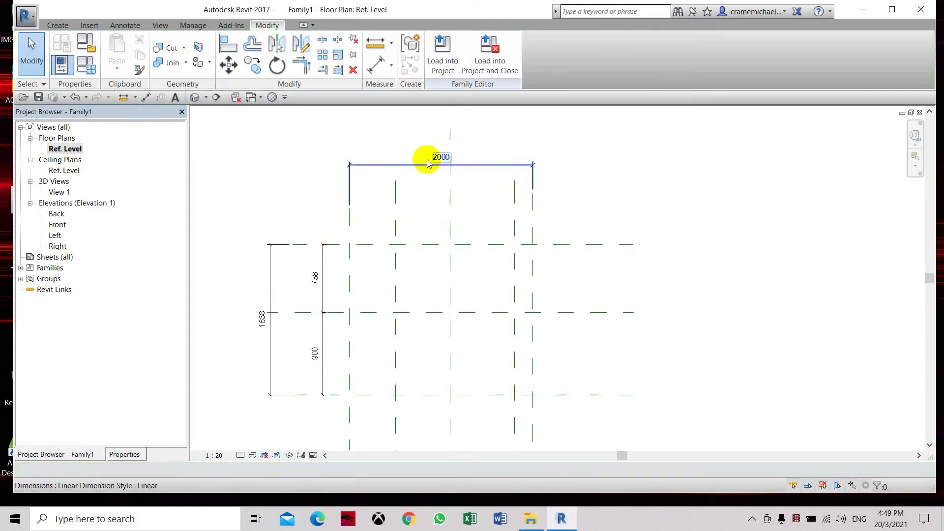
pyautogui.moveTo(400, 285); pyautogui.dragTo(454, 243, button='middle')
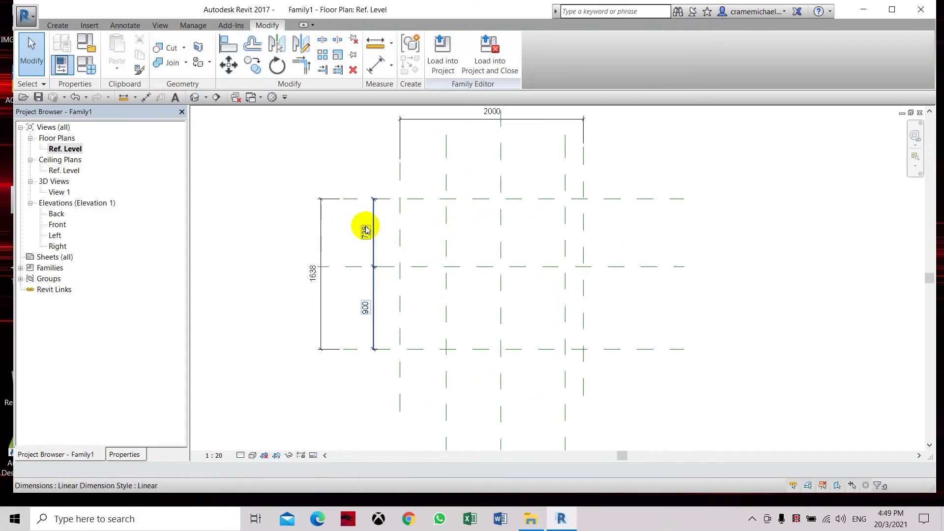
pyautogui.click(379, 295)
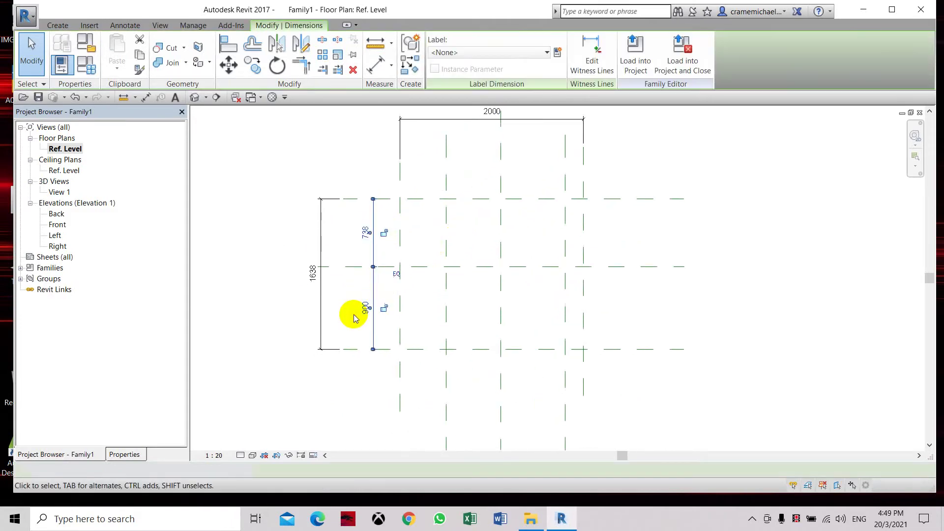
pyautogui.press('Delete')
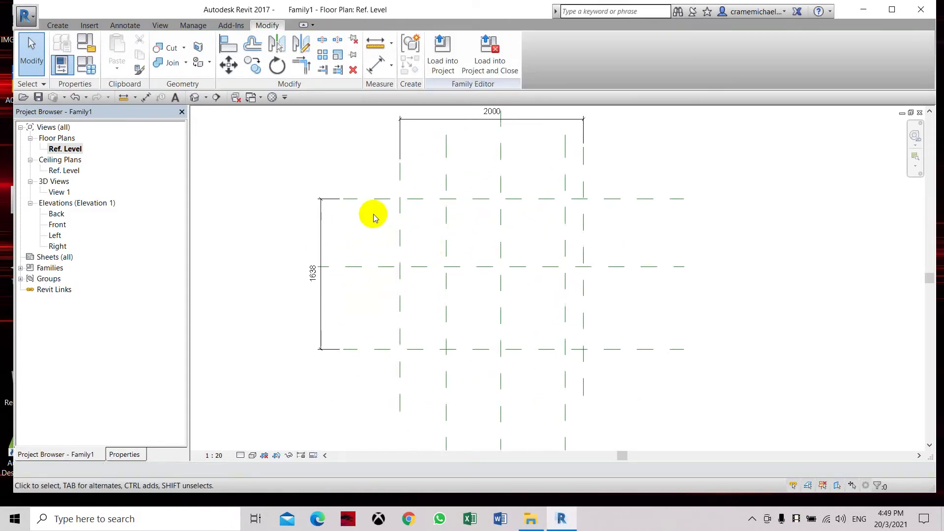
# Add an aligned dimension chain across the three horizontal reference planes and constrain its two segments to be equal.
pyautogui.click(379, 66)
pyautogui.click(378, 199)
pyautogui.click(378, 266)
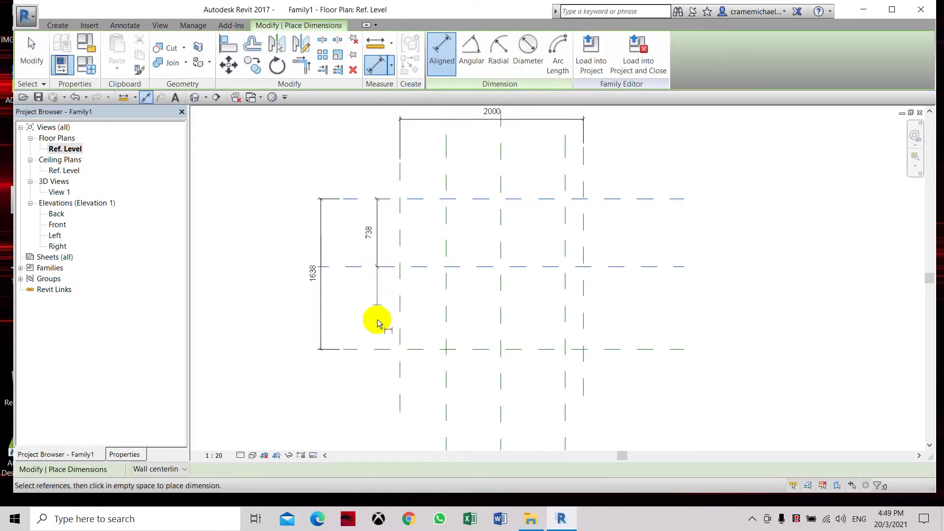
pyautogui.click(378, 349)
pyautogui.click(364, 317)
pyautogui.click(389, 266)
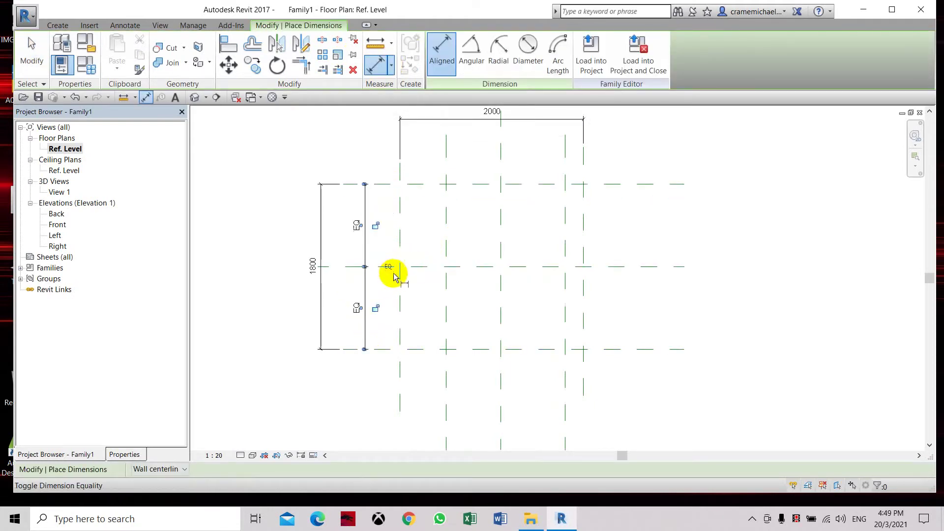
pyautogui.press('Escape')
pyautogui.press('Escape')
# Examine how the upper horizontal reference plane and the overall vertical dimension respond to selection with the equality constraint in place.
pyautogui.click(383, 185)
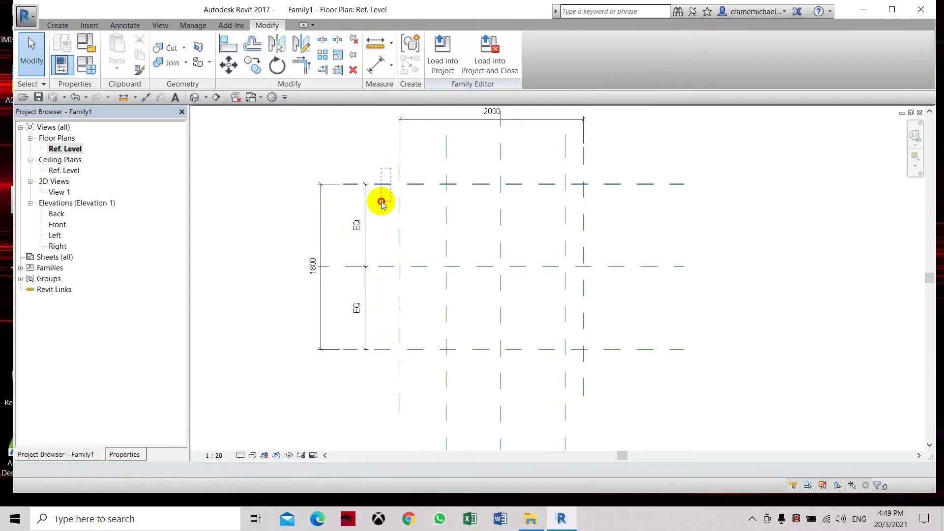
pyautogui.click(318, 270)
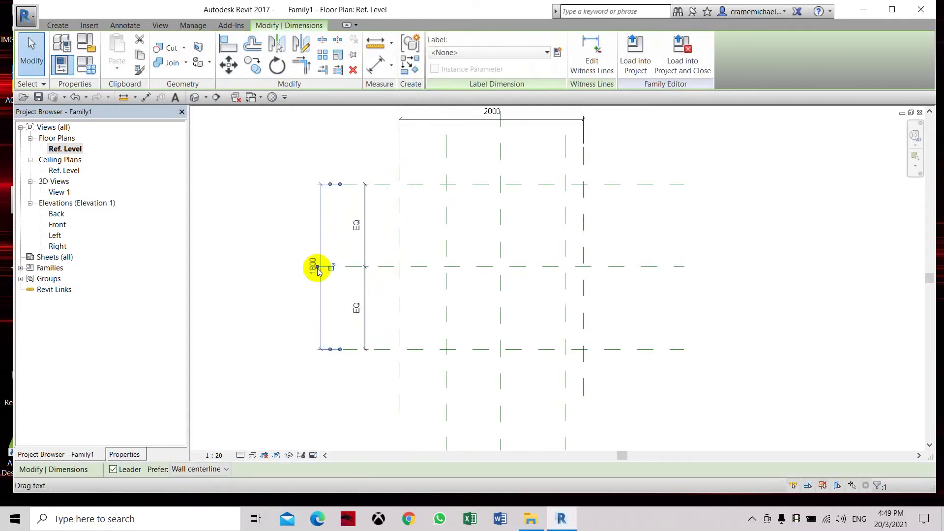
pyautogui.click(379, 172)
pyautogui.click(374, 189)
pyautogui.press('Escape')
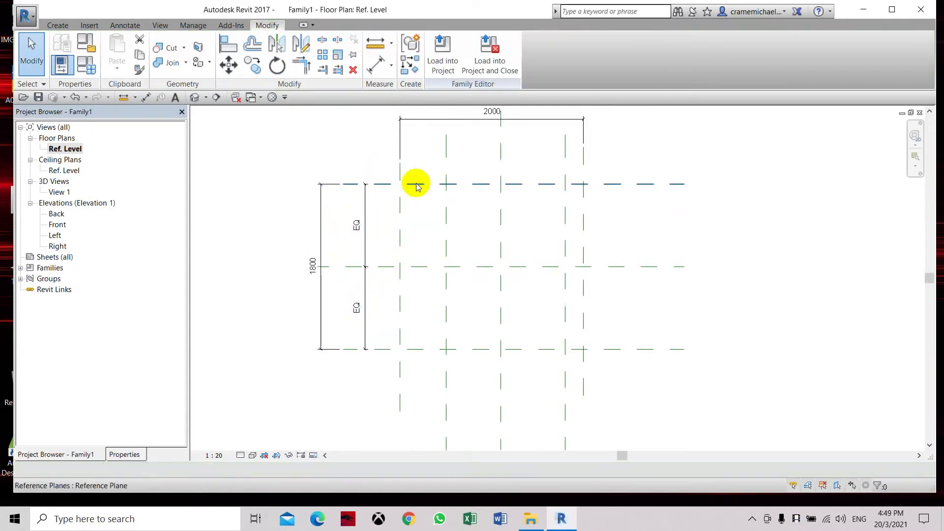
pyautogui.click(416, 184)
pyautogui.click(309, 266)
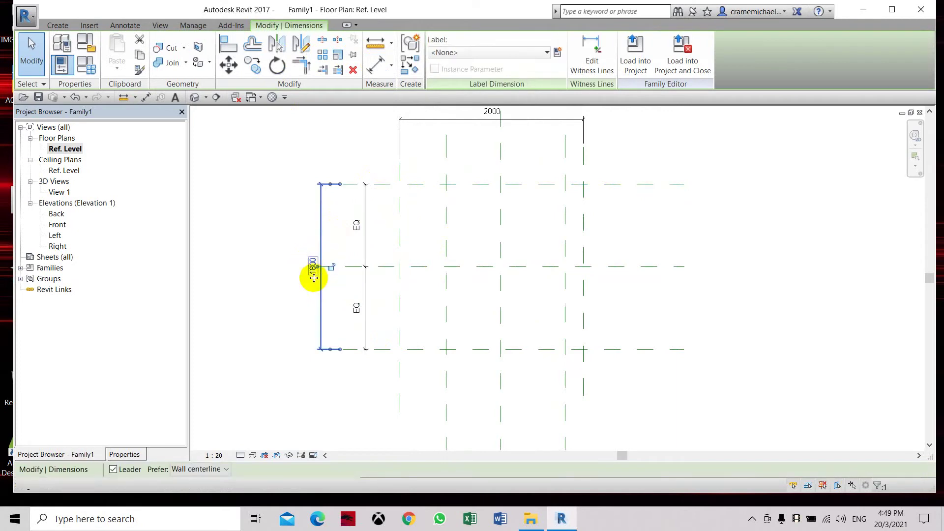
pyautogui.click(337, 285)
pyautogui.moveTo(337, 285); pyautogui.dragTo(338, 331, button='middle')
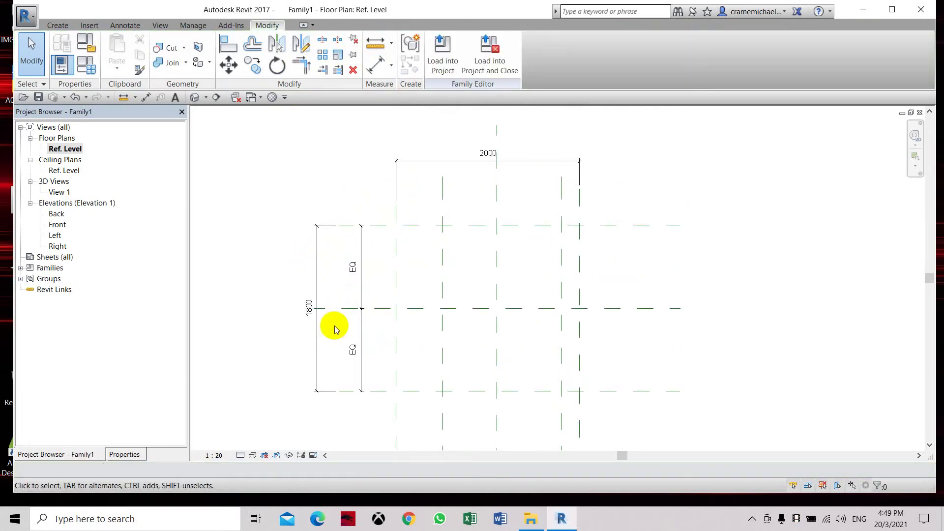
pyautogui.scroll(2, 329, 341)
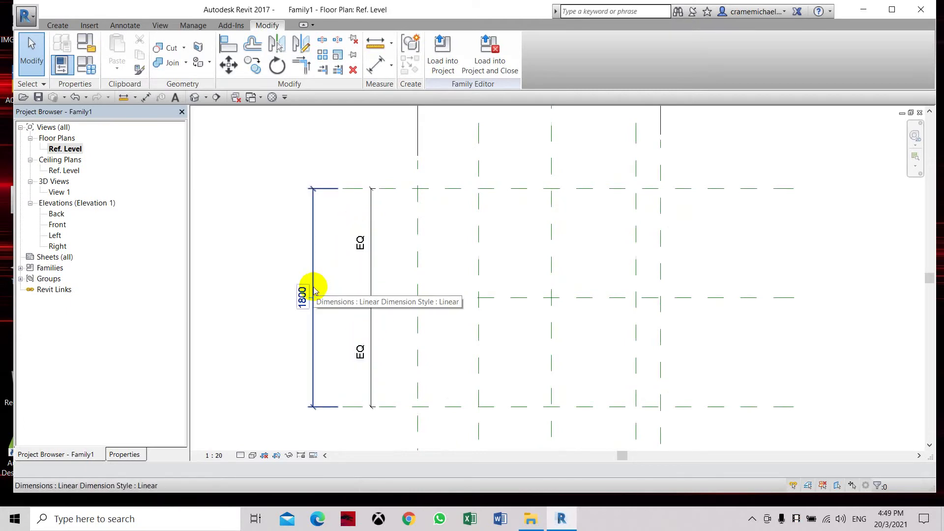
# Delete the equality-constrained dimension chain across the three horizontal reference planes.
pyautogui.scroll(-1, 317, 293)
pyautogui.moveTo(335, 323); pyautogui.dragTo(309, 327, button='middle')
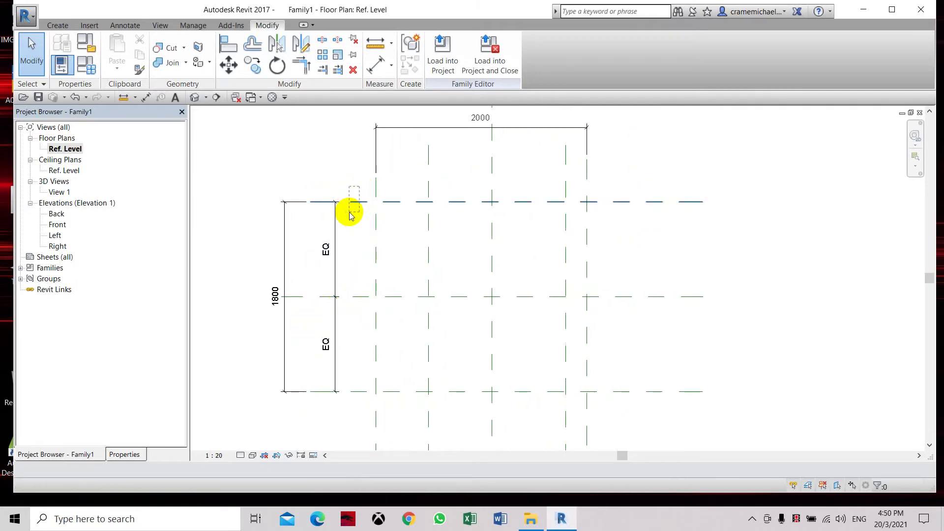
pyautogui.moveTo(349, 212); pyautogui.dragTo(350, 213)
pyautogui.click(316, 286)
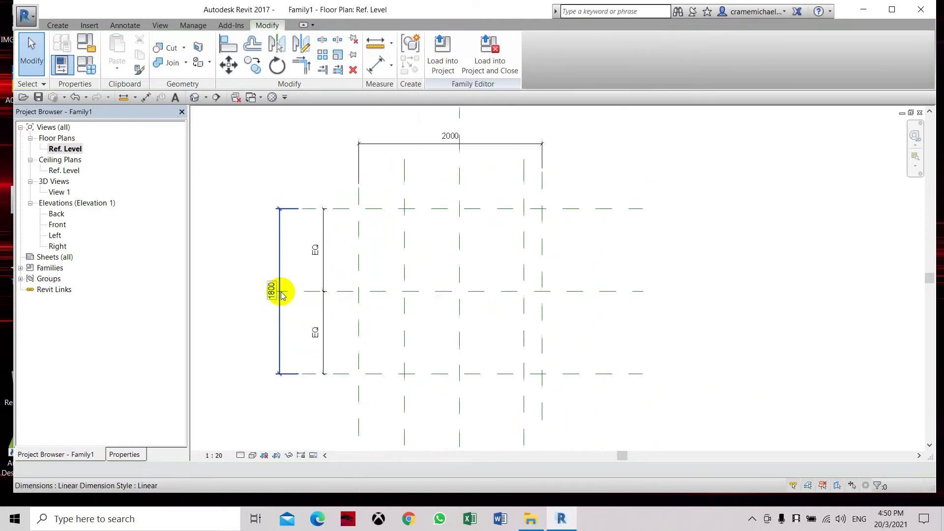
pyautogui.scroll(-1, 278, 289)
pyautogui.moveTo(391, 234); pyautogui.dragTo(373, 262, button='middle')
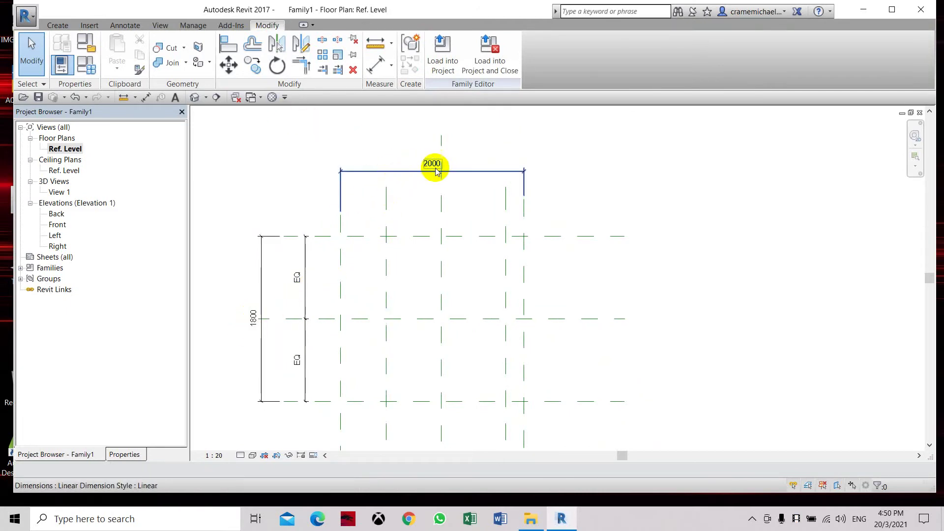
pyautogui.moveTo(557, 287); pyautogui.dragTo(538, 246, button='middle')
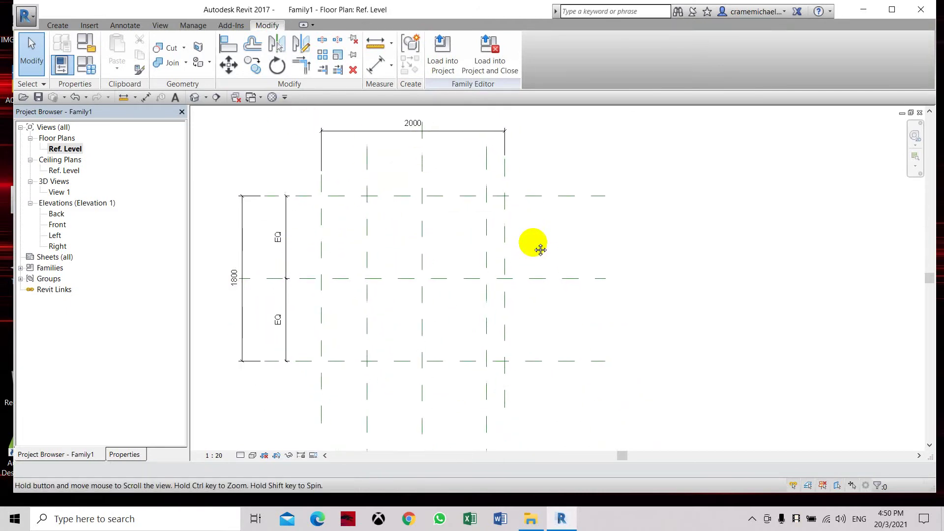
pyautogui.click(298, 239)
pyautogui.press('Delete')
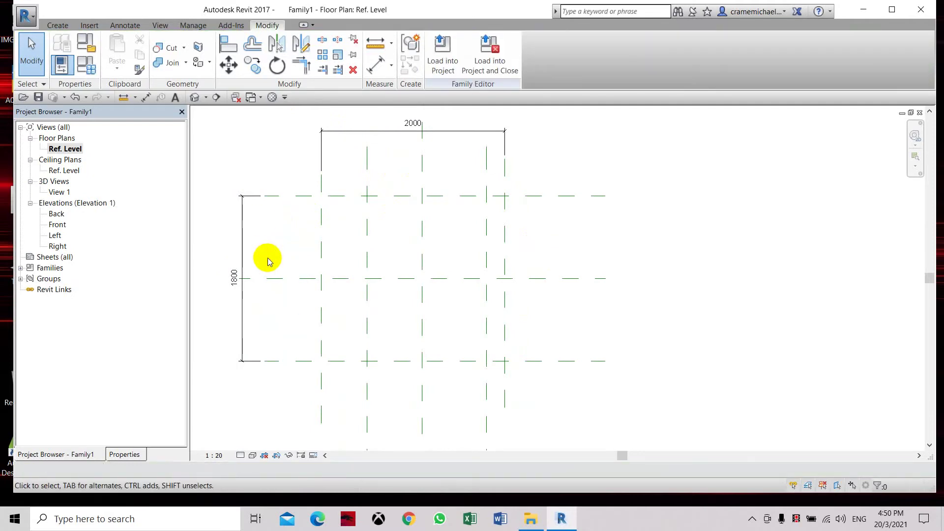
# Examine the upper horizontal reference plane and its spacing from the middle plane without the equality constraint.
pyautogui.click(282, 197)
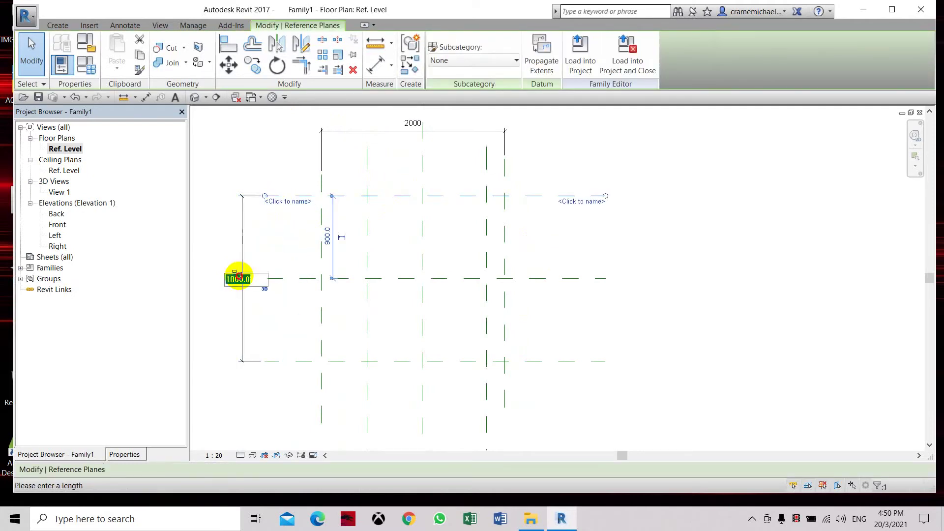
pyautogui.click(518, 290)
pyautogui.scroll(-3, 519, 288)
pyautogui.scroll(2, 539, 276)
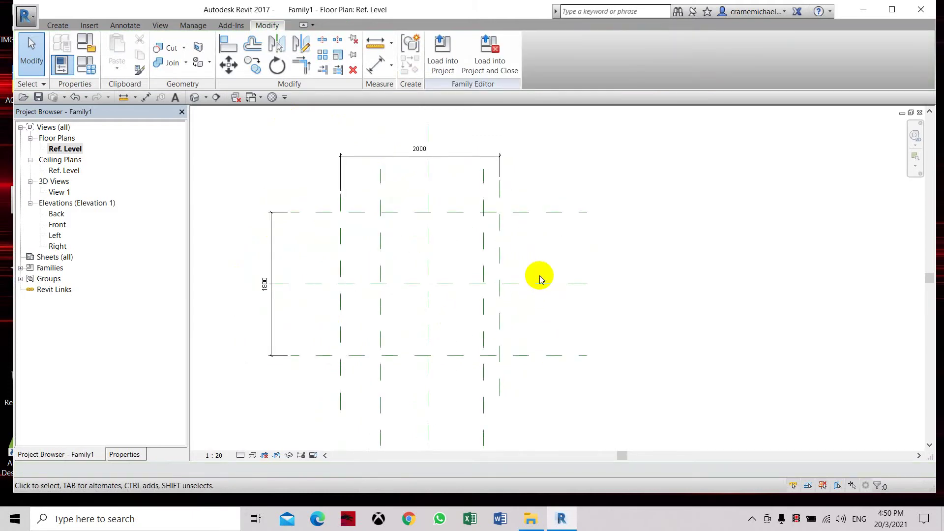
pyautogui.scroll(1, 539, 276)
pyautogui.scroll(-2, 539, 276)
pyautogui.scroll(1, 539, 276)
pyautogui.moveTo(536, 265)
pyautogui.mouseDown(button='middle')
pyautogui.moveTo(590, 268)
pyautogui.moveTo(574, 280)
pyautogui.mouseUp(button='middle')
pyautogui.scroll(1, 571, 281)
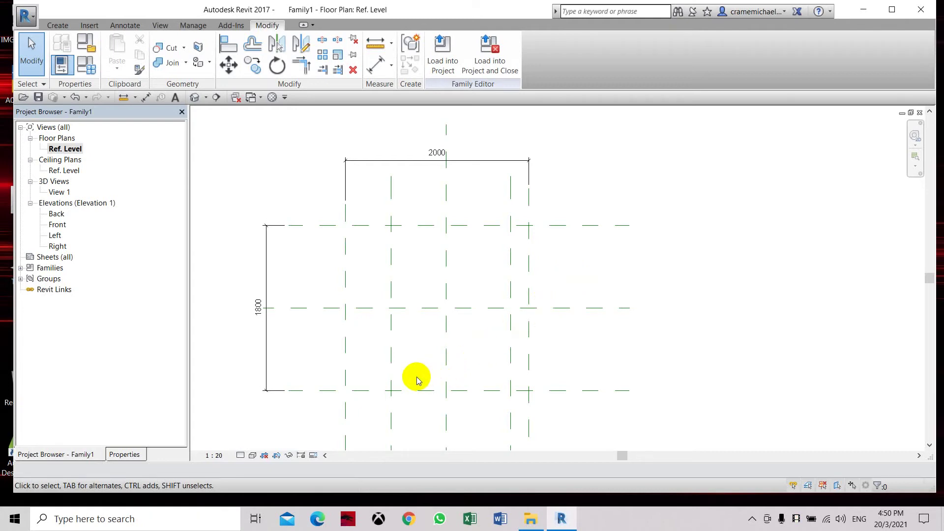
# Open the Back elevation view and frame its reference planes and dimensions.
pyautogui.doubleClick(55, 215)
pyautogui.scroll(-1, 487, 301)
pyautogui.scroll(1, 490, 334)
pyautogui.scroll(1, 492, 344)
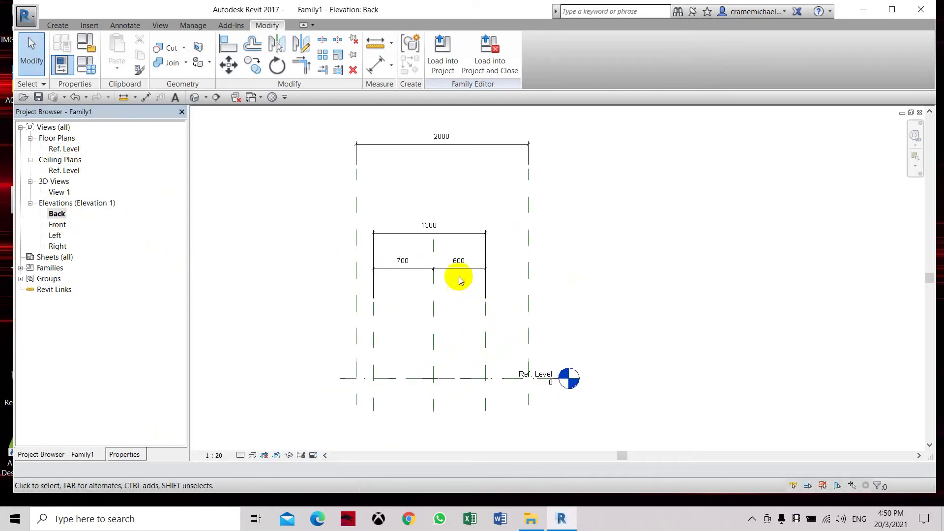
pyautogui.click(460, 260)
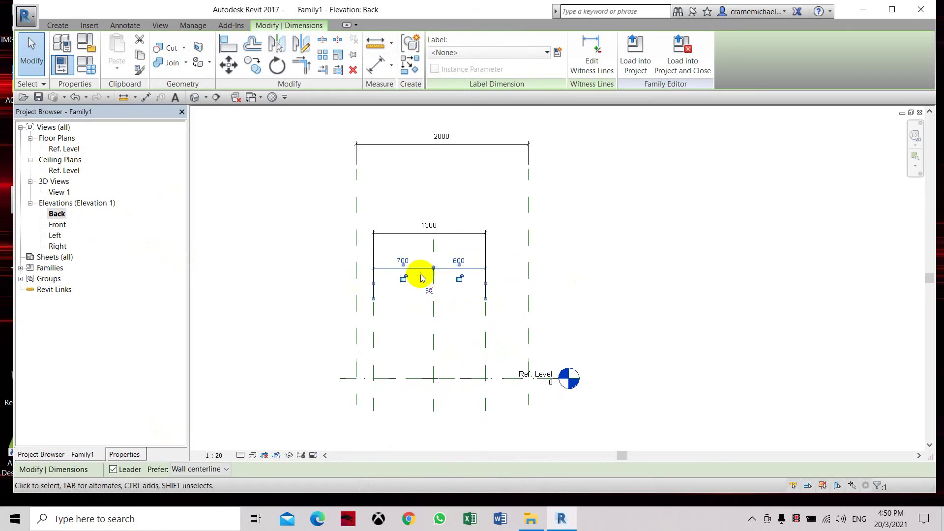
pyautogui.click(431, 230)
pyautogui.click(400, 305)
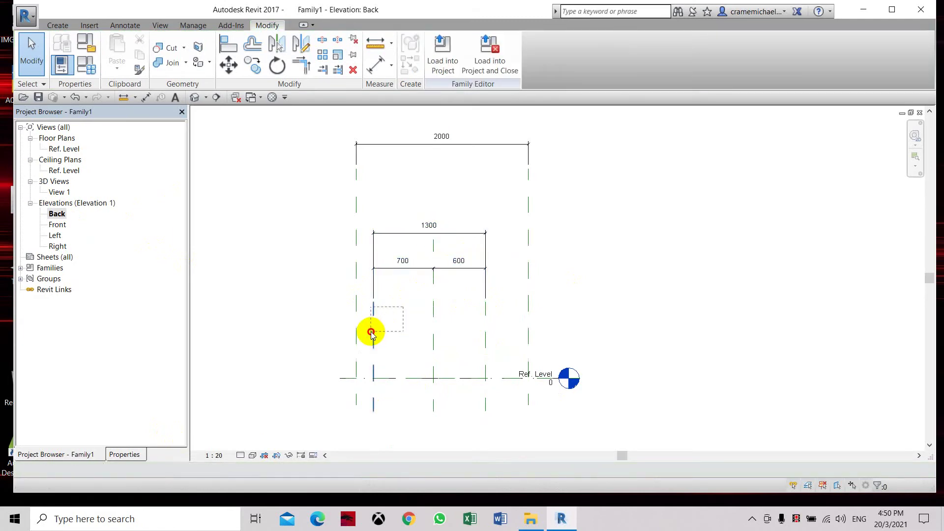
pyautogui.click(372, 331)
pyautogui.click(435, 227)
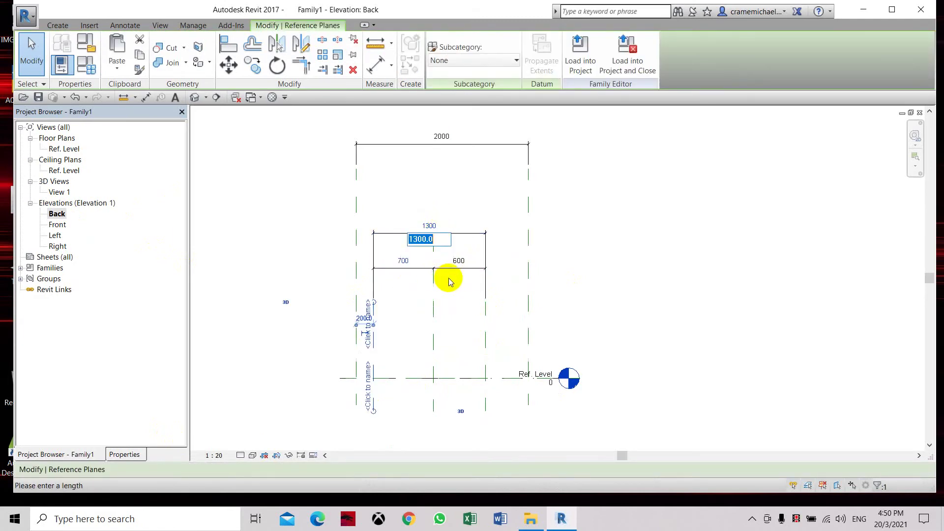
pyautogui.click(449, 281)
# Constrain the two segments of the inner dimension chain to be equal and check the inner overall dimension.
pyautogui.click(449, 266)
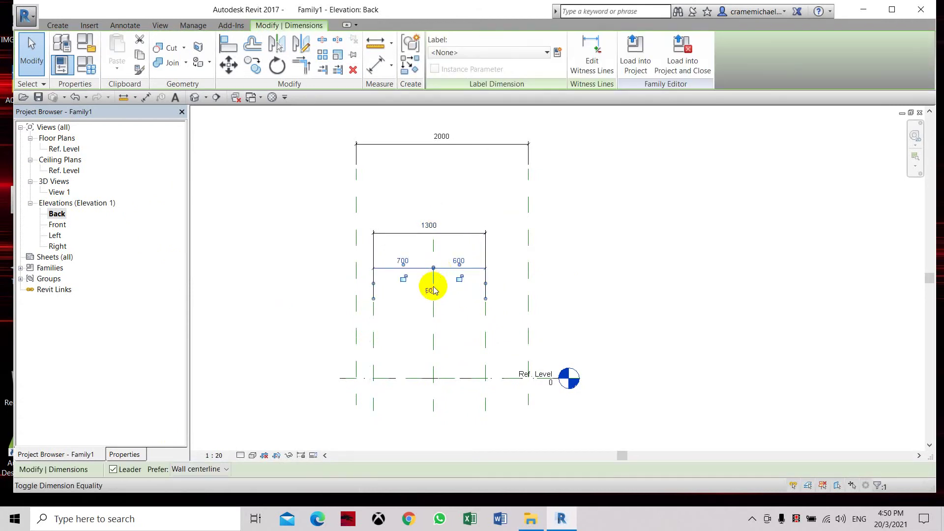
pyautogui.click(433, 292)
pyautogui.click(400, 325)
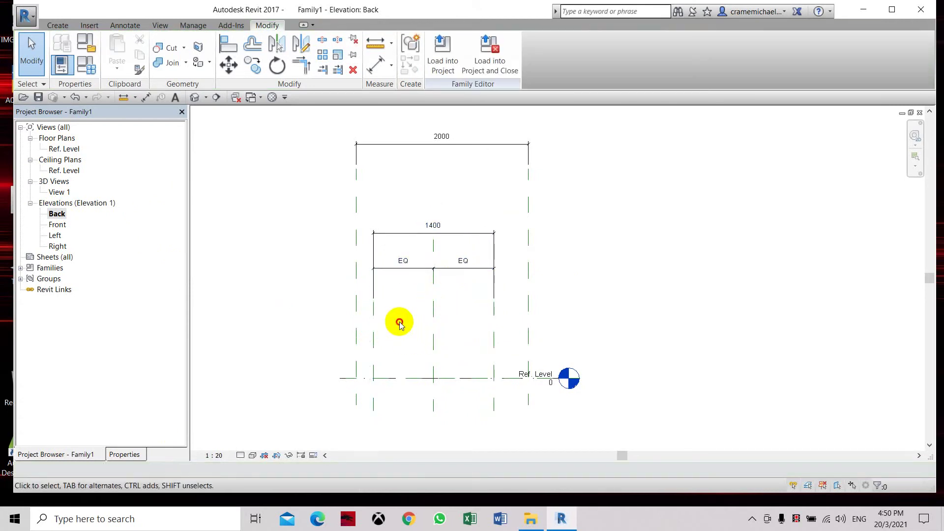
pyautogui.click(372, 345)
pyautogui.click(429, 233)
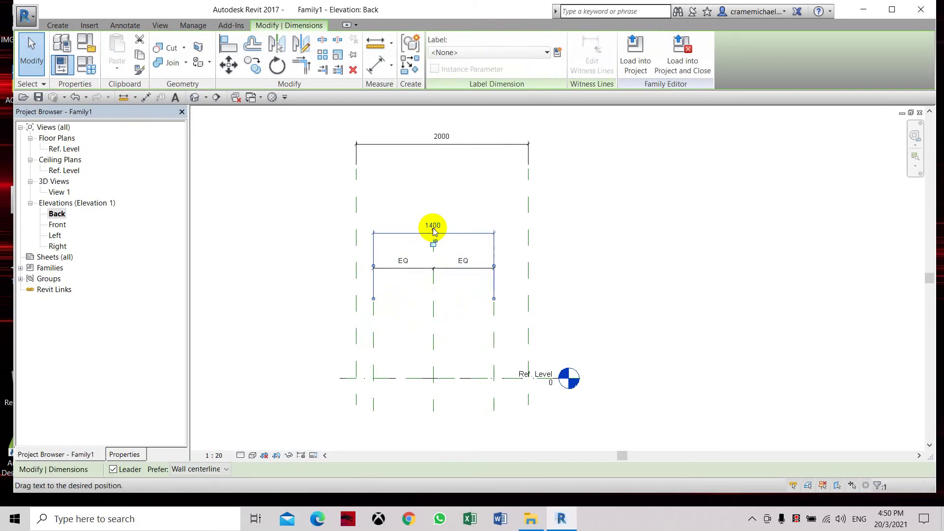
pyautogui.click(454, 283)
# Label the outer overall dimension with a new family type parameter named "width".
pyautogui.scroll(2, 459, 290)
pyautogui.moveTo(458, 290); pyautogui.dragTo(443, 317, button='middle')
pyautogui.scroll(-2, 434, 298)
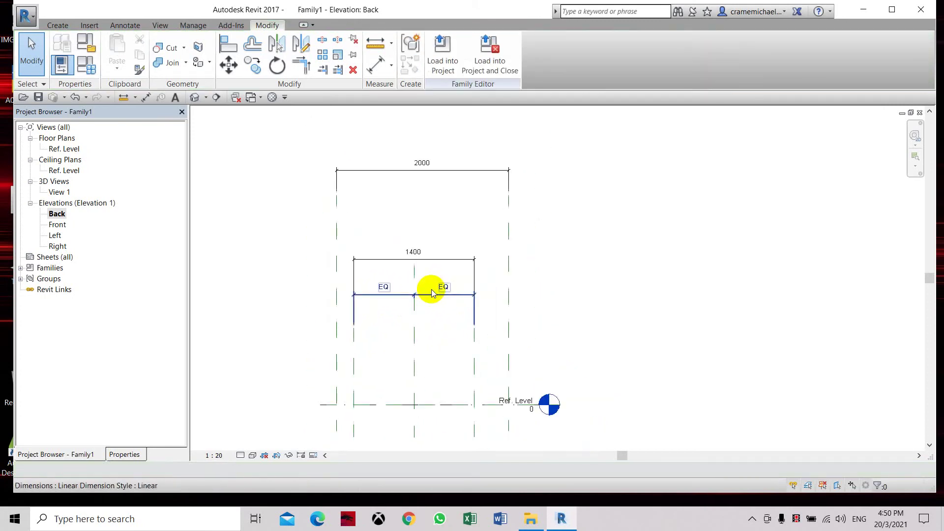
pyautogui.click(443, 171)
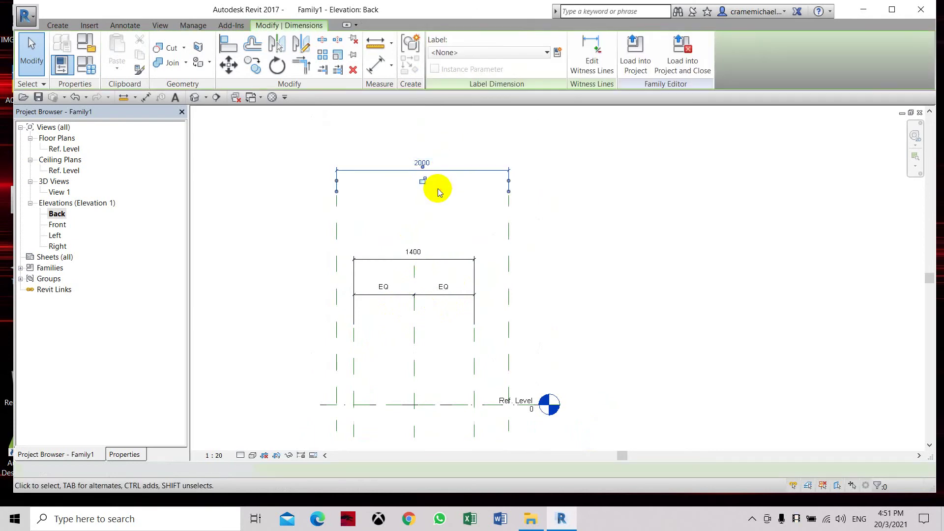
pyautogui.click(557, 52)
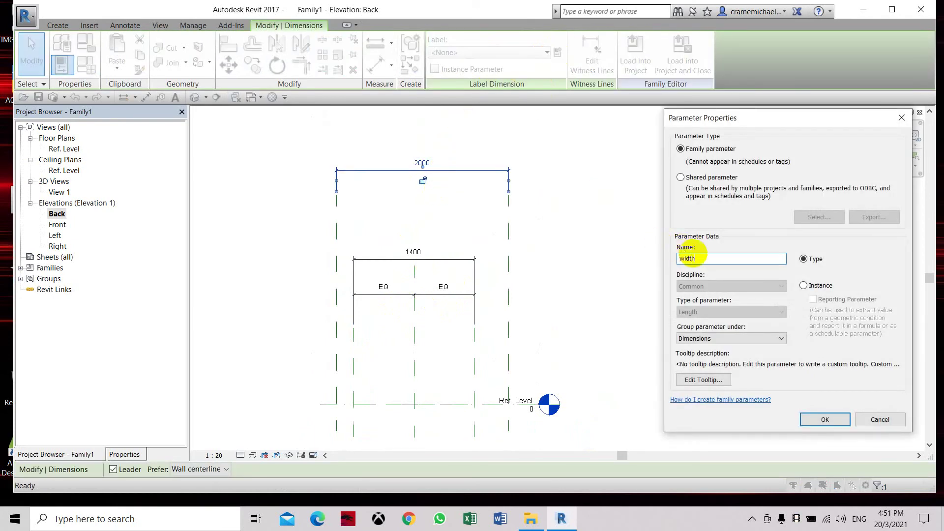
pyautogui.click(827, 419)
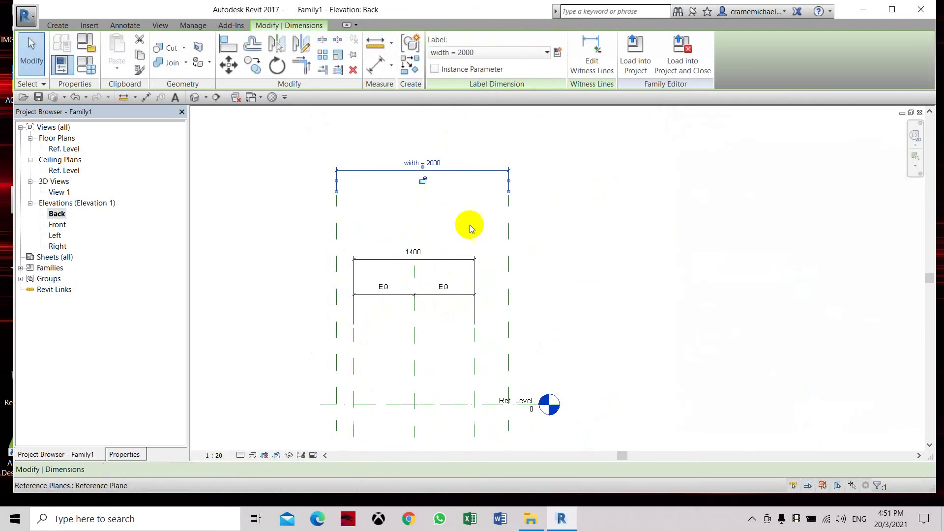
pyautogui.press('Escape')
# Set the outer overall width dimension to 2300 by moving the left outer reference plane.
pyautogui.click(429, 168)
pyautogui.moveTo(368, 215); pyautogui.dragTo(316, 233)
pyautogui.click(429, 164)
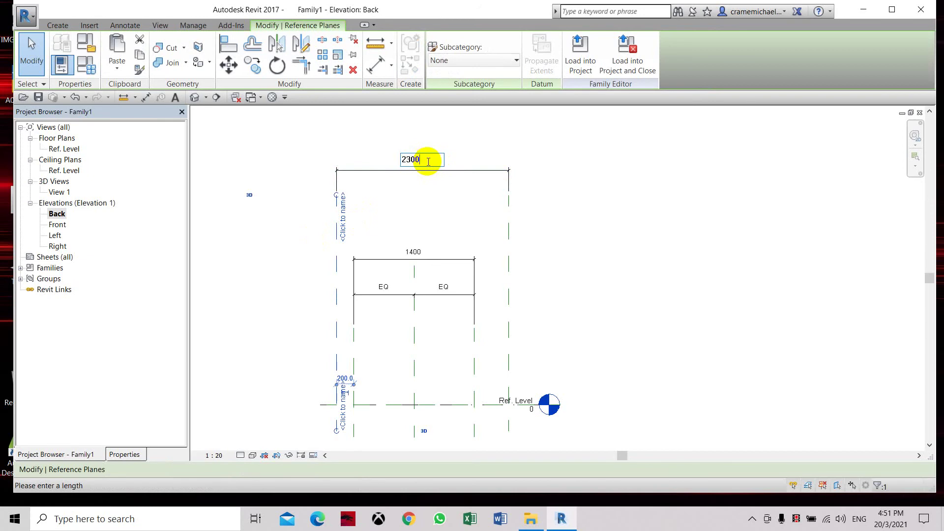
pyautogui.write('2300')
pyautogui.press('Return')
pyautogui.press('Escape')
# Assign the existing width parameter as the label of the inner overall dimension.
pyautogui.scroll(2, 417, 211)
pyautogui.scroll(-2, 418, 210)
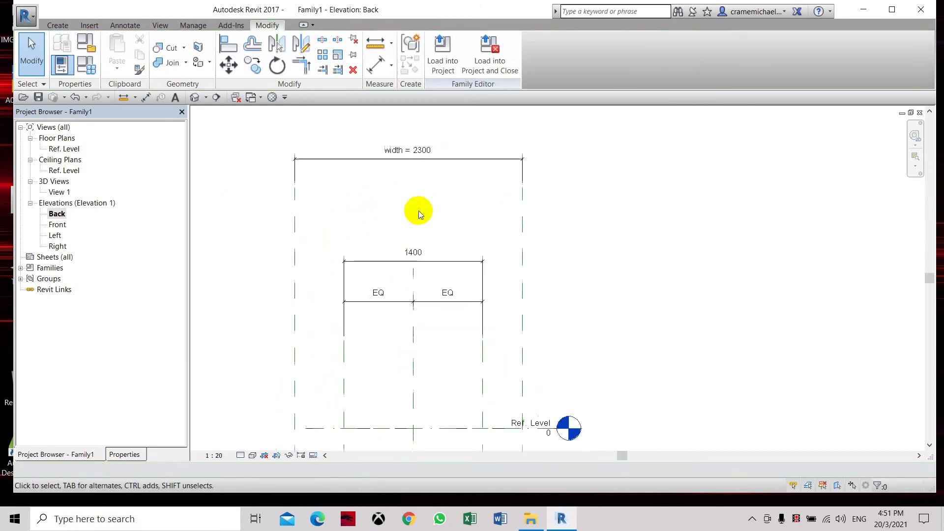
pyautogui.click(409, 250)
pyautogui.click(544, 53)
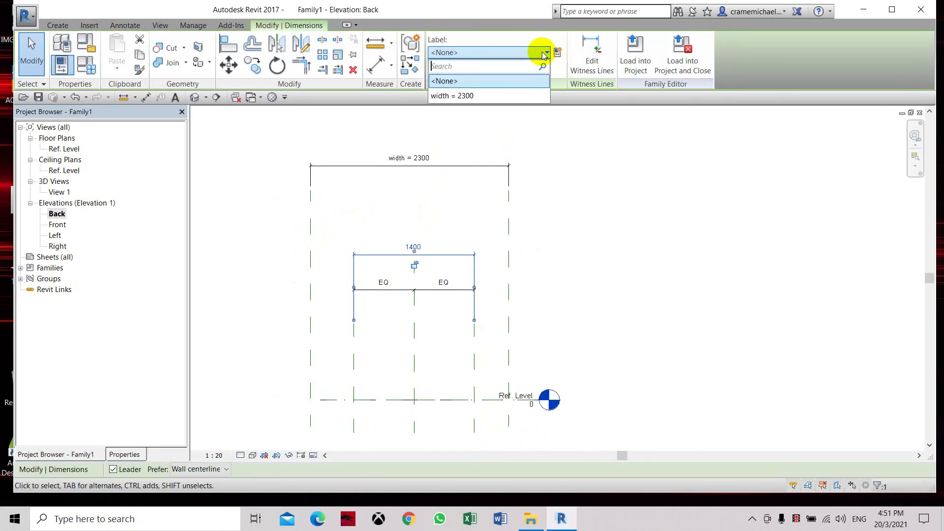
pyautogui.click(521, 98)
pyautogui.click(439, 271)
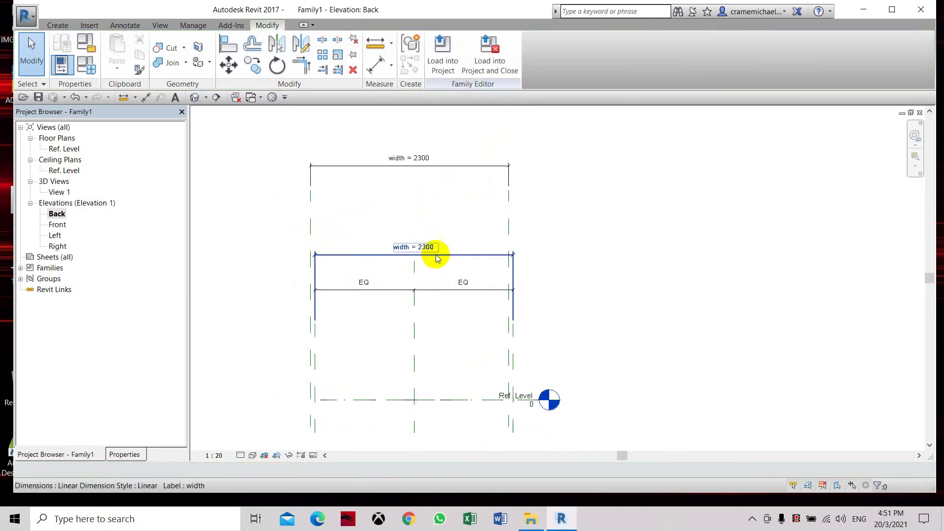
# Set the shared width parameter to 2400 through the inner overall dimension and compare both labelled dimensions.
pyautogui.click(436, 253)
pyautogui.click(431, 249)
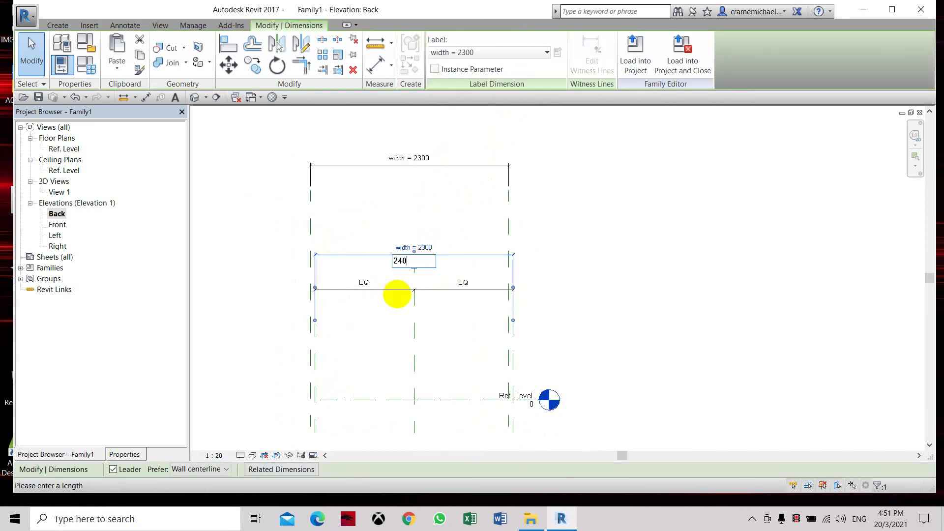
pyautogui.press('Return')
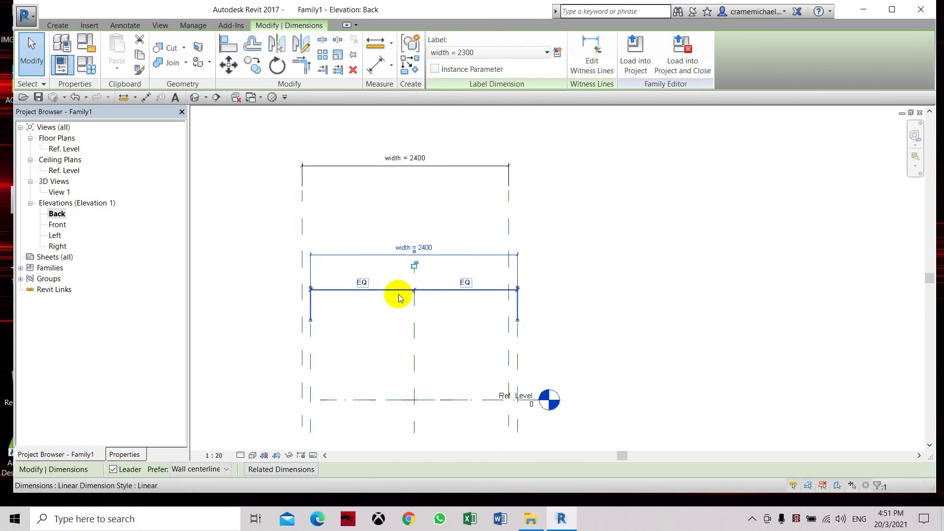
pyautogui.scroll(1, 420, 289)
pyautogui.scroll(1, 429, 241)
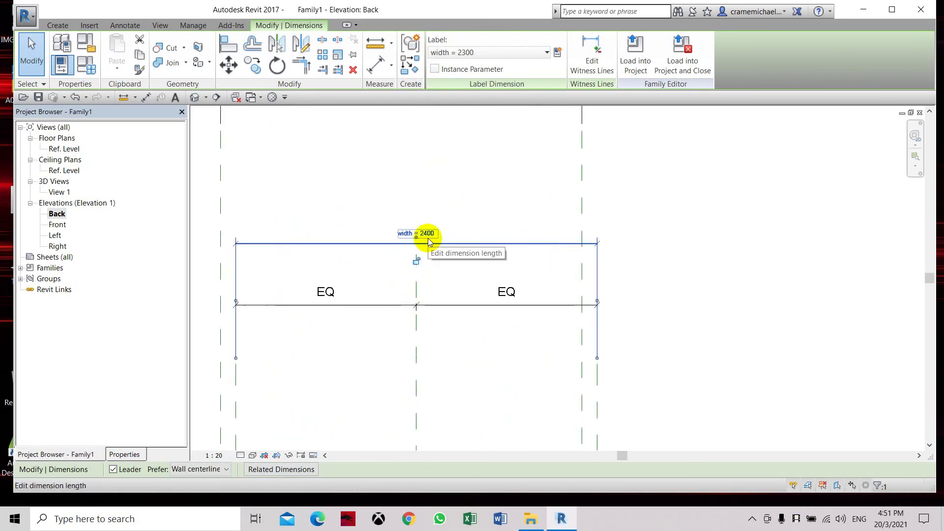
pyautogui.scroll(-1, 459, 255)
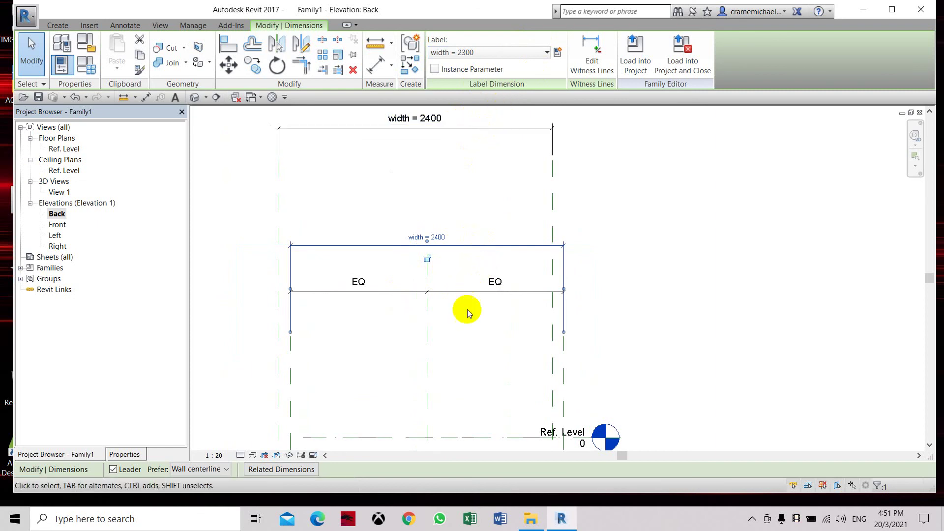
pyautogui.moveTo(380, 291); pyautogui.dragTo(443, 320, button='middle')
pyautogui.scroll(-1, 441, 317)
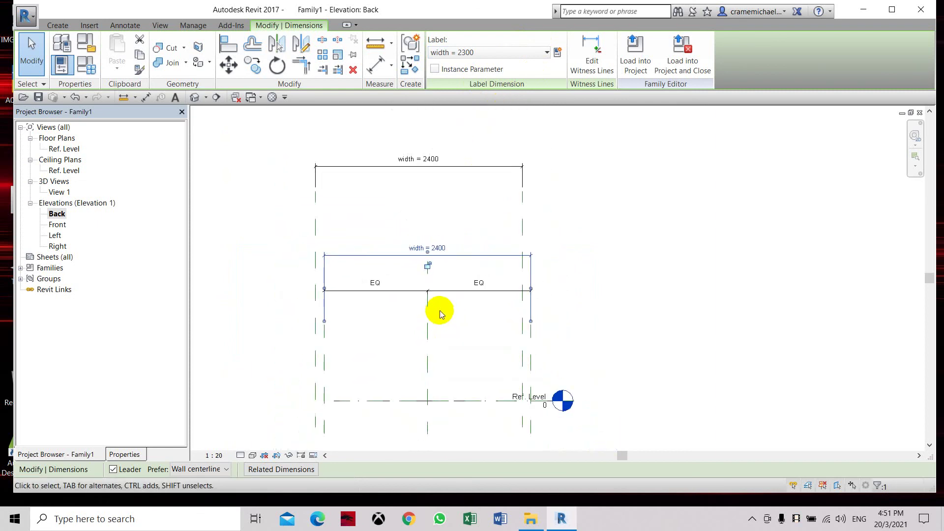